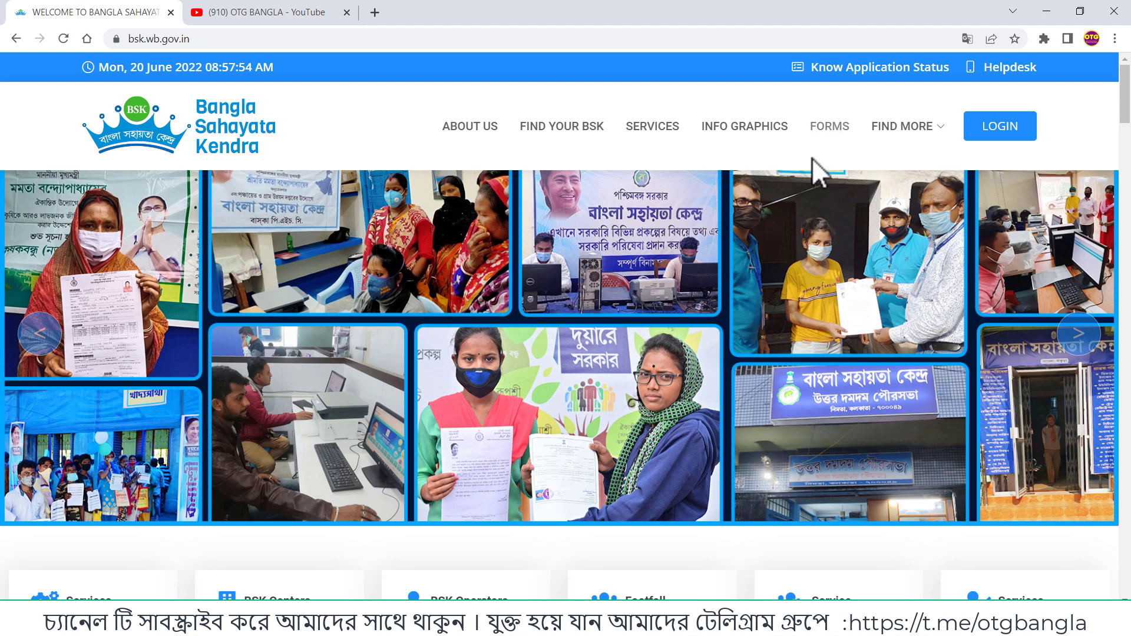
Go to the citizen login of the Bangla Sahayata Kendra site and start a new user registration.
click(1001, 129)
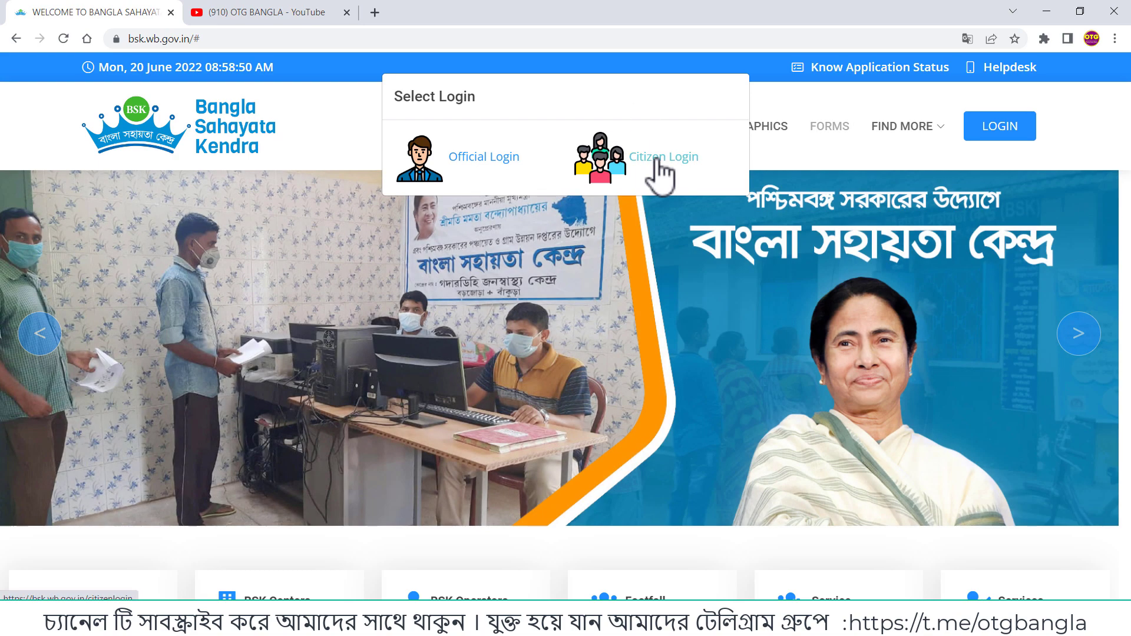
click(655, 158)
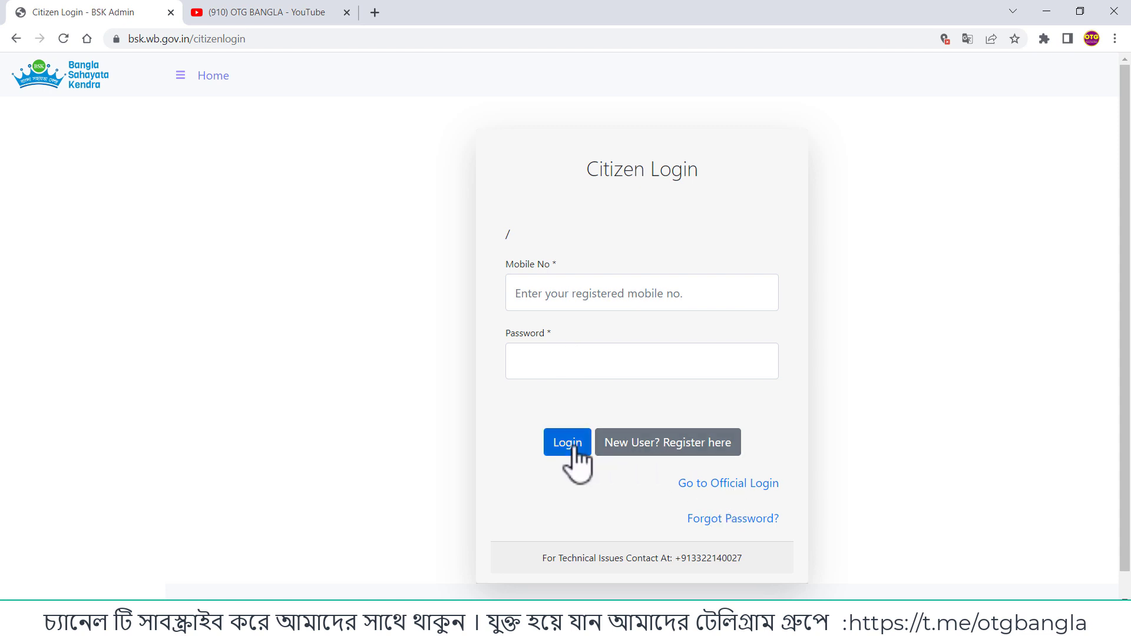
click(690, 447)
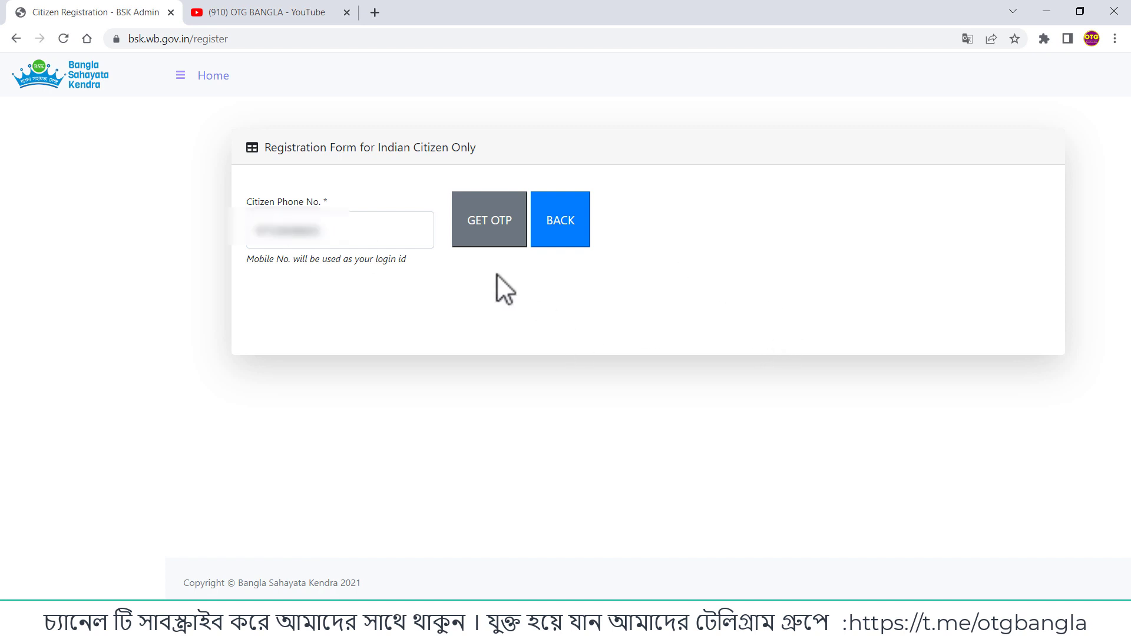
Request a one-time code for the citizen's phone number, fill in the 6 digit OTP and validate it.
click(489, 239)
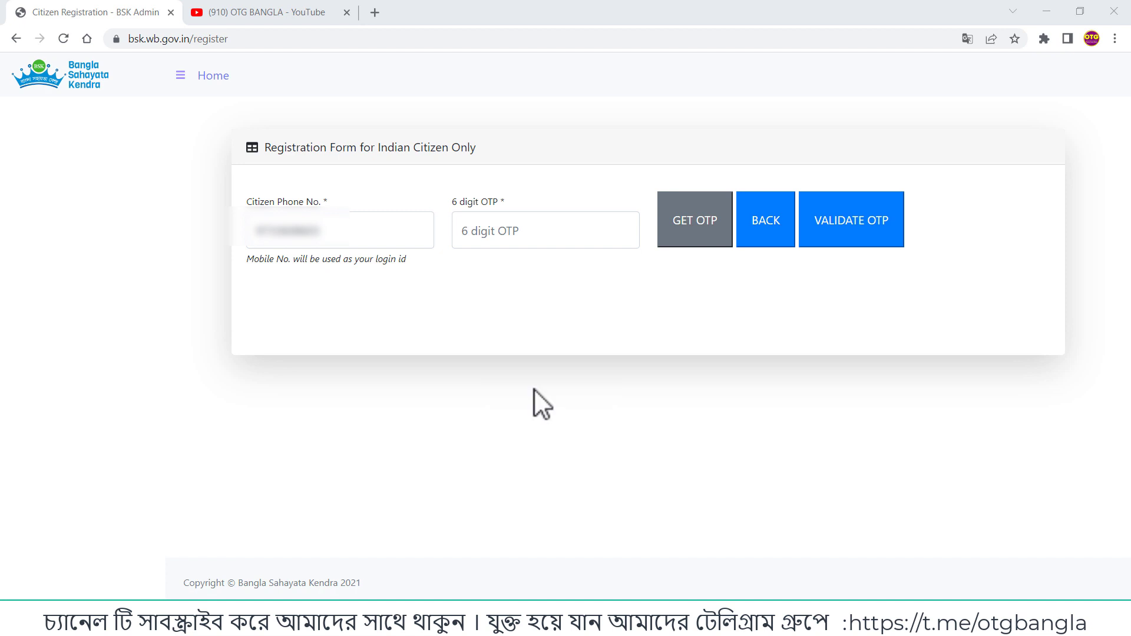
click(499, 228)
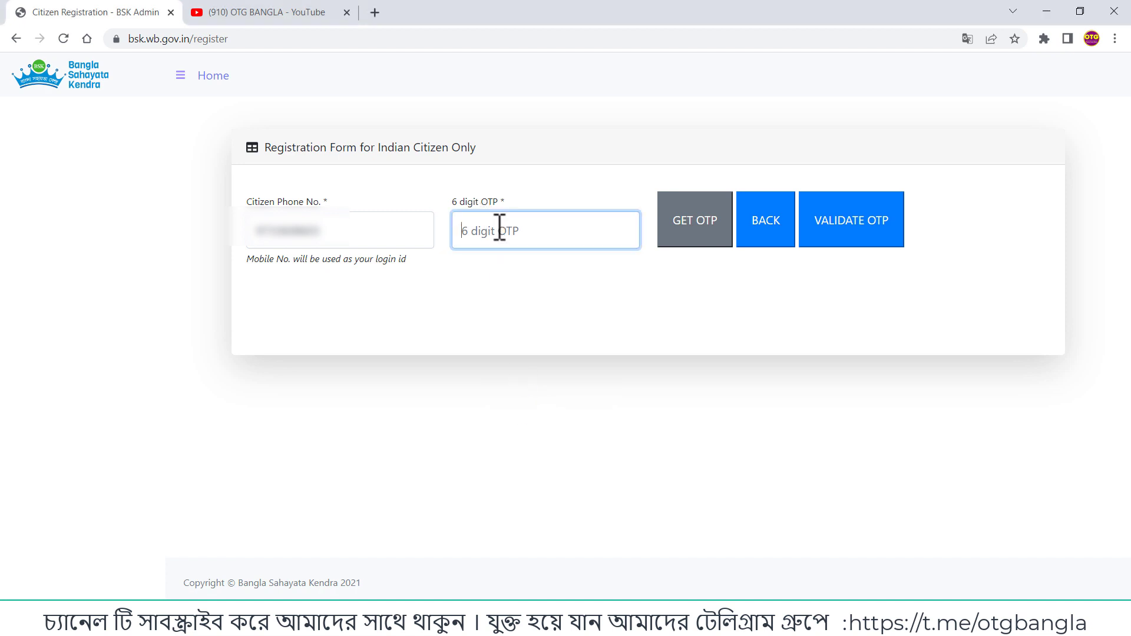
key(ctrl+v)
click(864, 230)
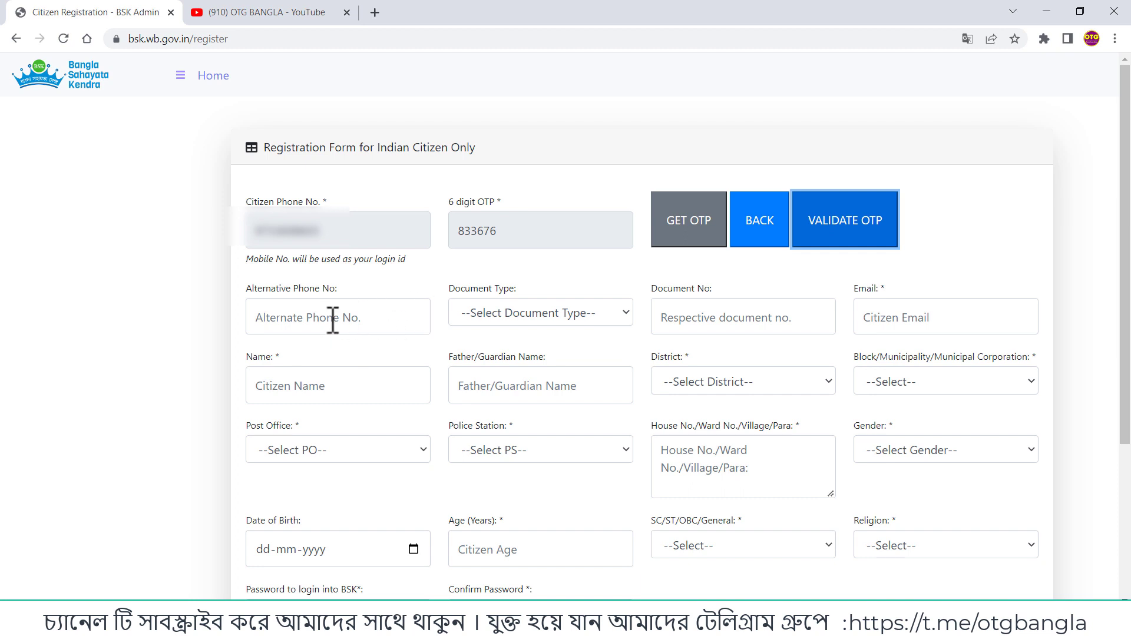
Set the document type to Aadhar Card and the district to JALPAIGURI in the registration form.
click(612, 313)
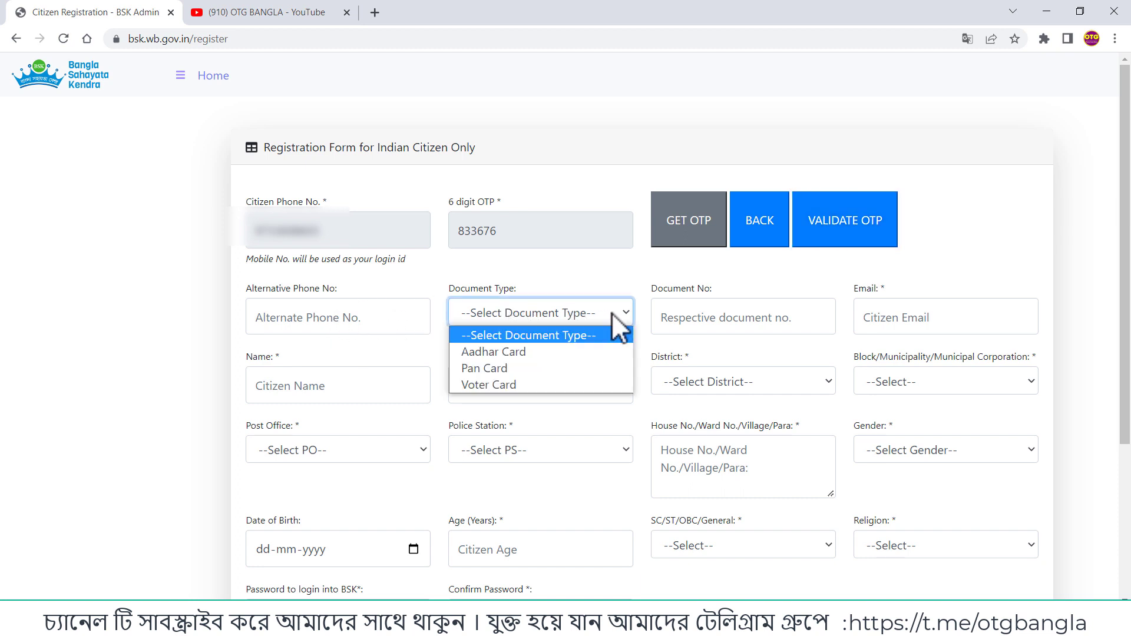
click(518, 352)
click(695, 318)
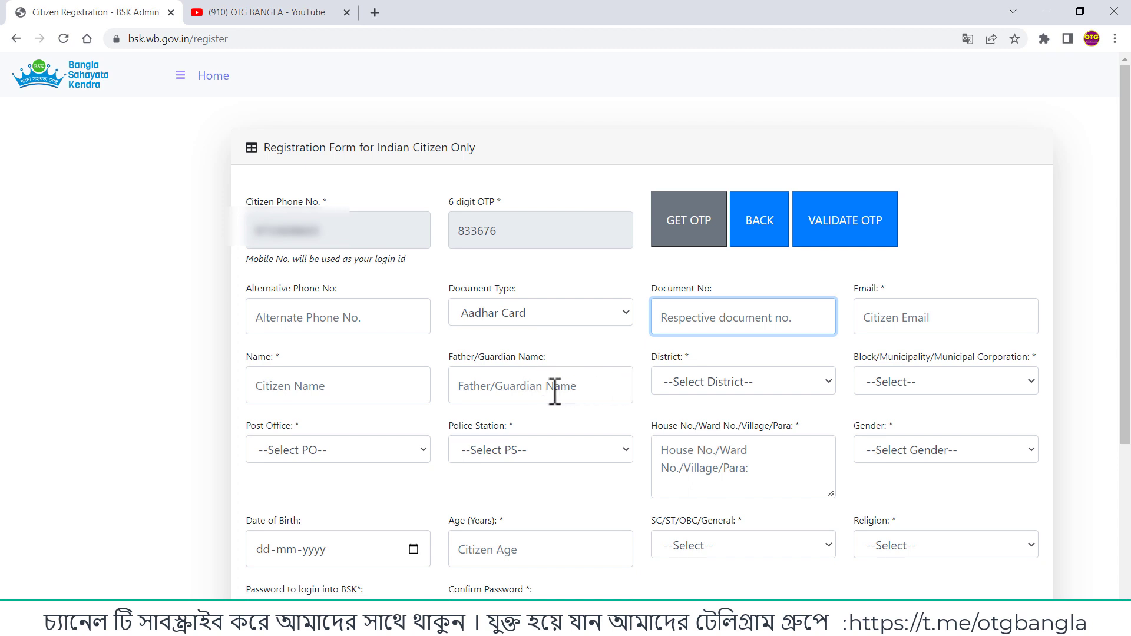
click(806, 386)
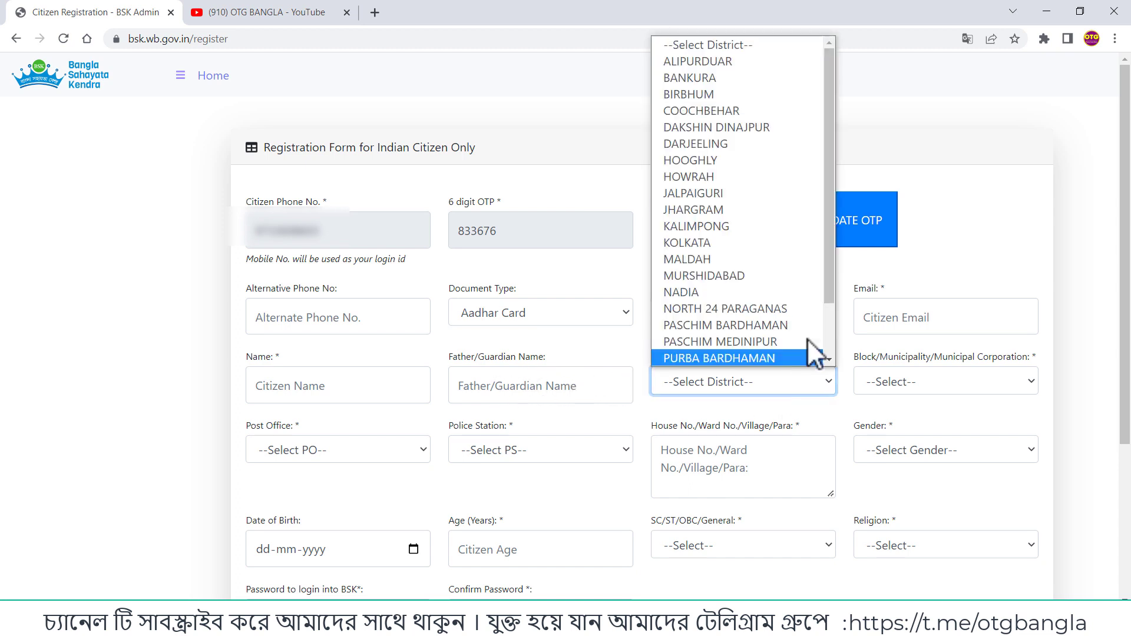
drag(833, 267, 837, 316)
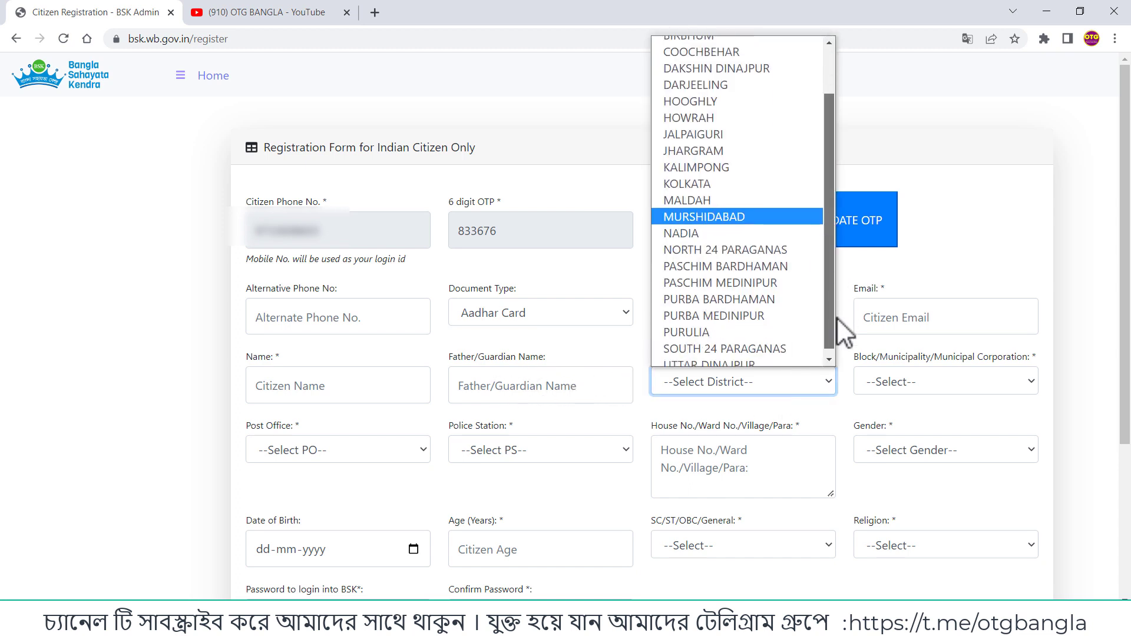
click(720, 134)
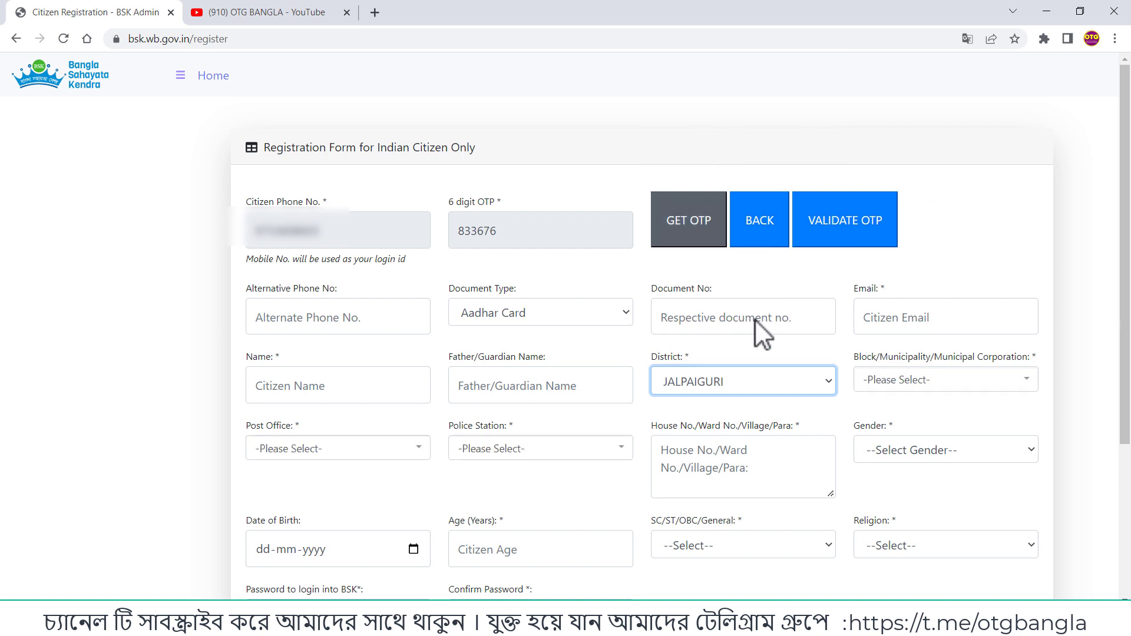
Examine the choices for block, post office, police station, SC/ST/OBC/General category and religion in the registration form.
click(924, 386)
click(917, 345)
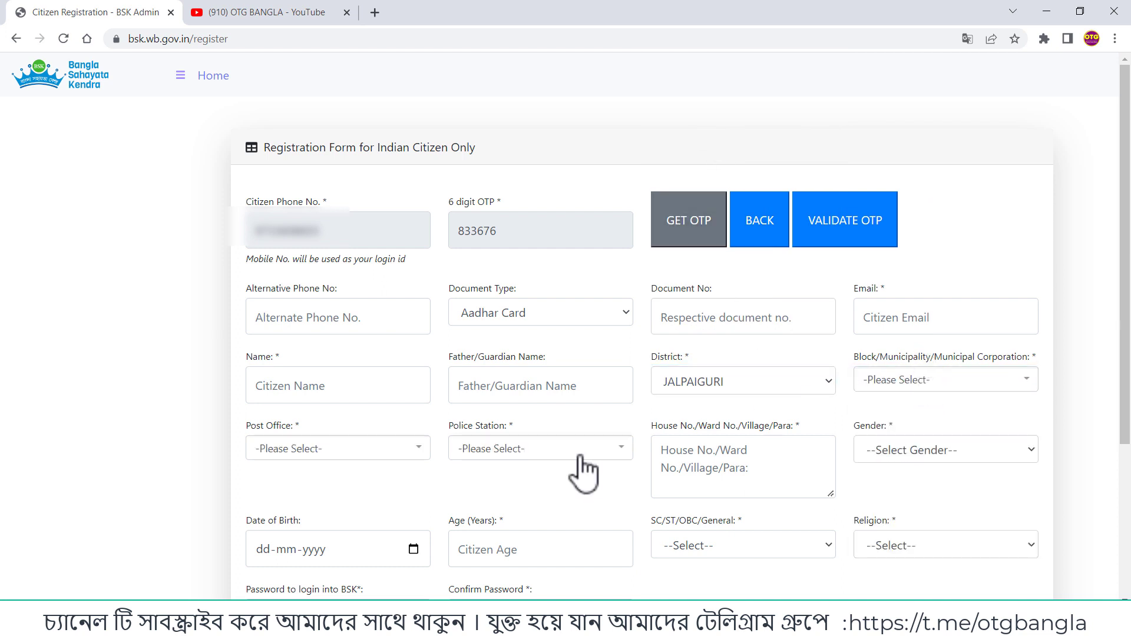
click(404, 460)
click(404, 459)
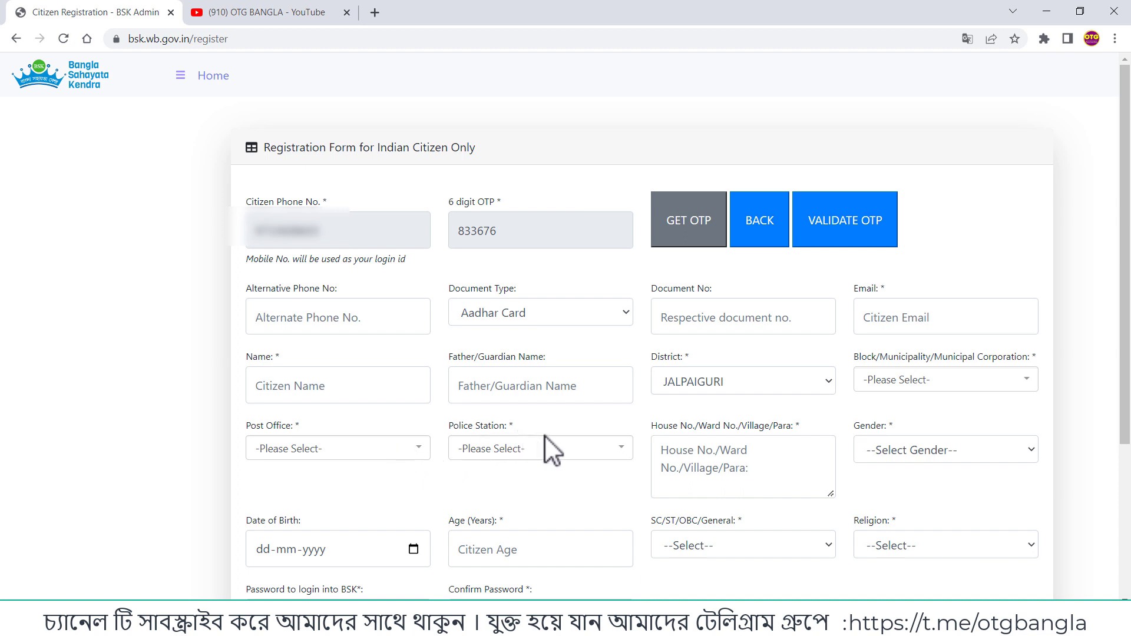
click(601, 451)
click(609, 386)
click(747, 538)
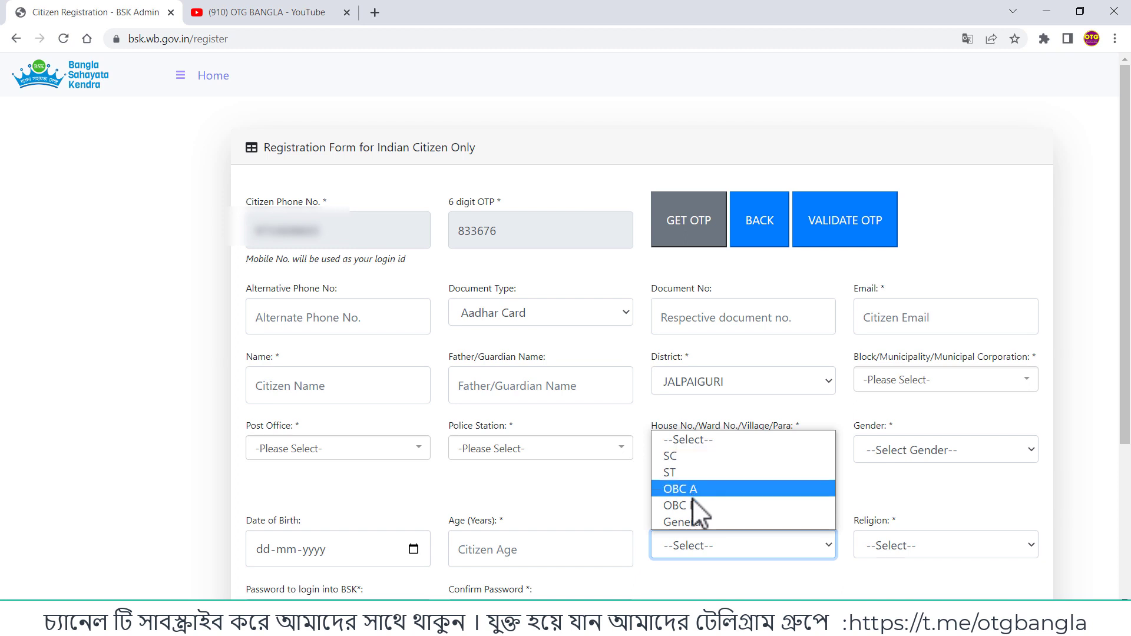
click(601, 487)
click(601, 487)
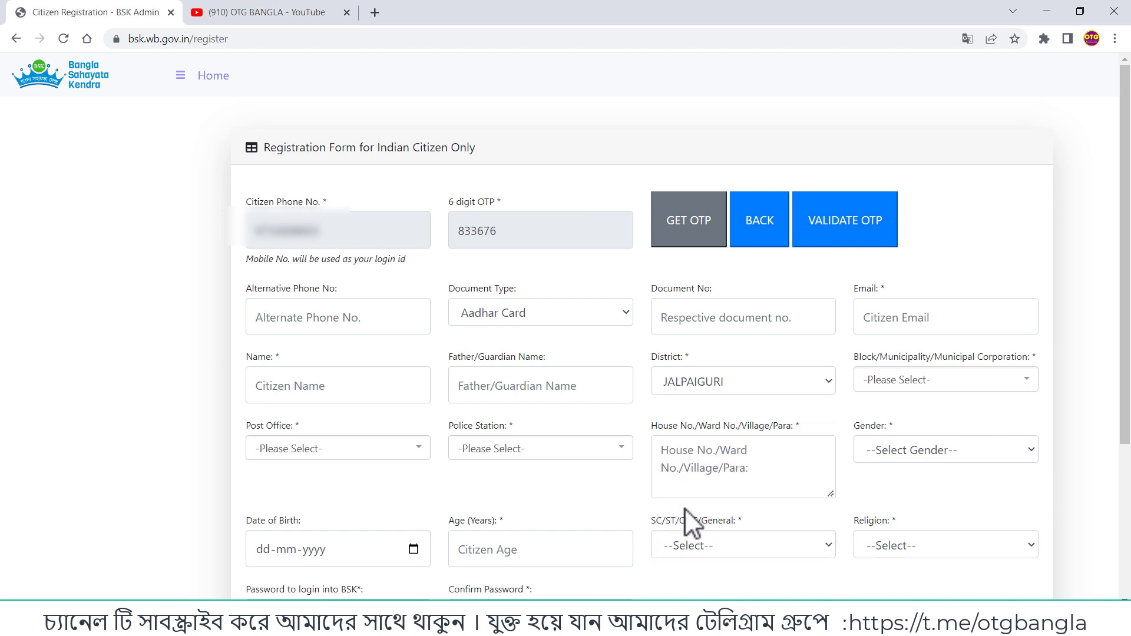
click(927, 546)
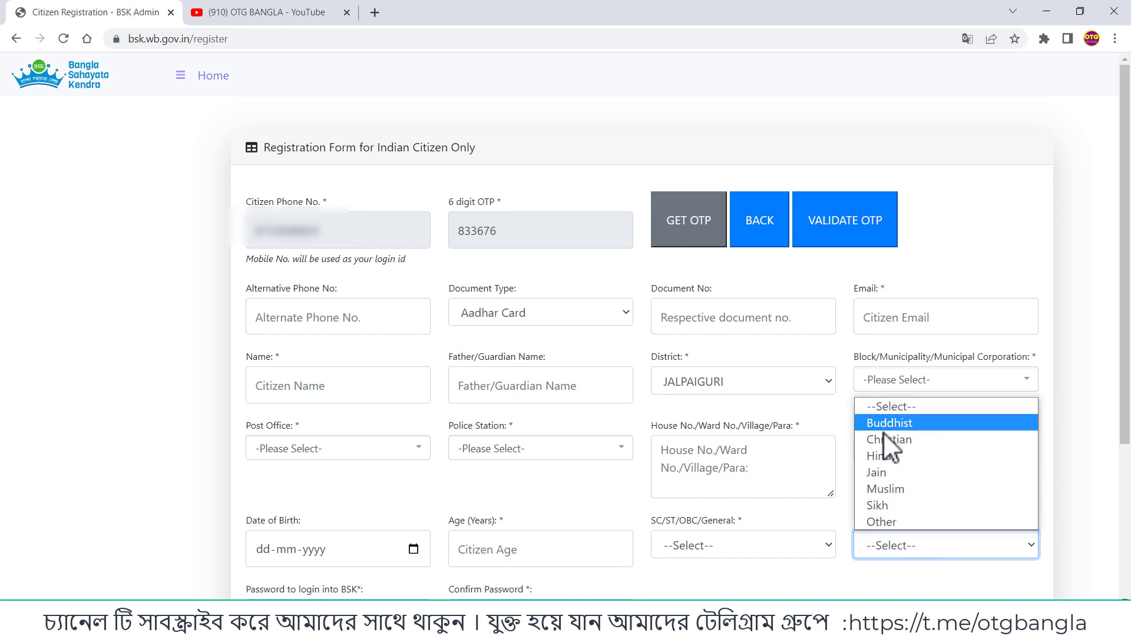
click(796, 574)
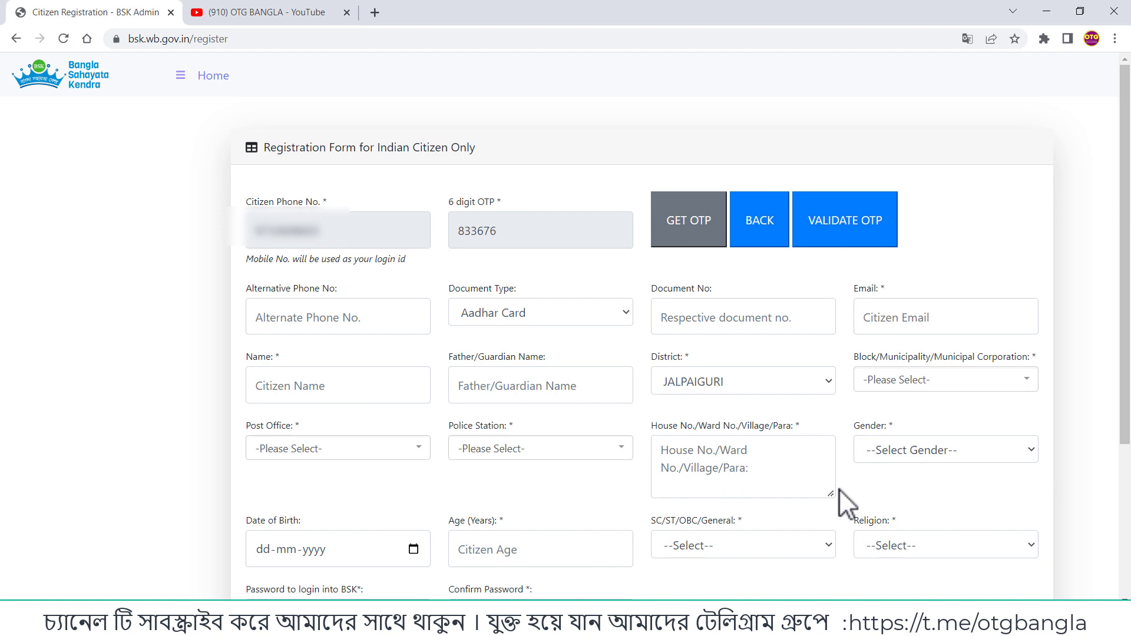
Submit the completed citizen registration form.
scroll(810, 486, down, 4)
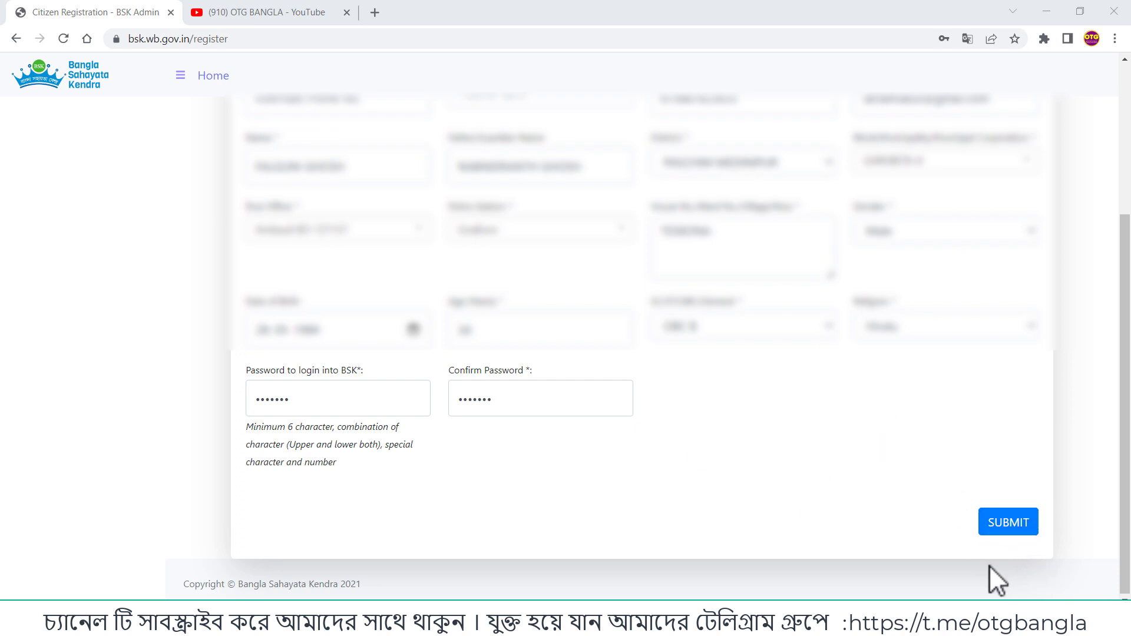
click(996, 527)
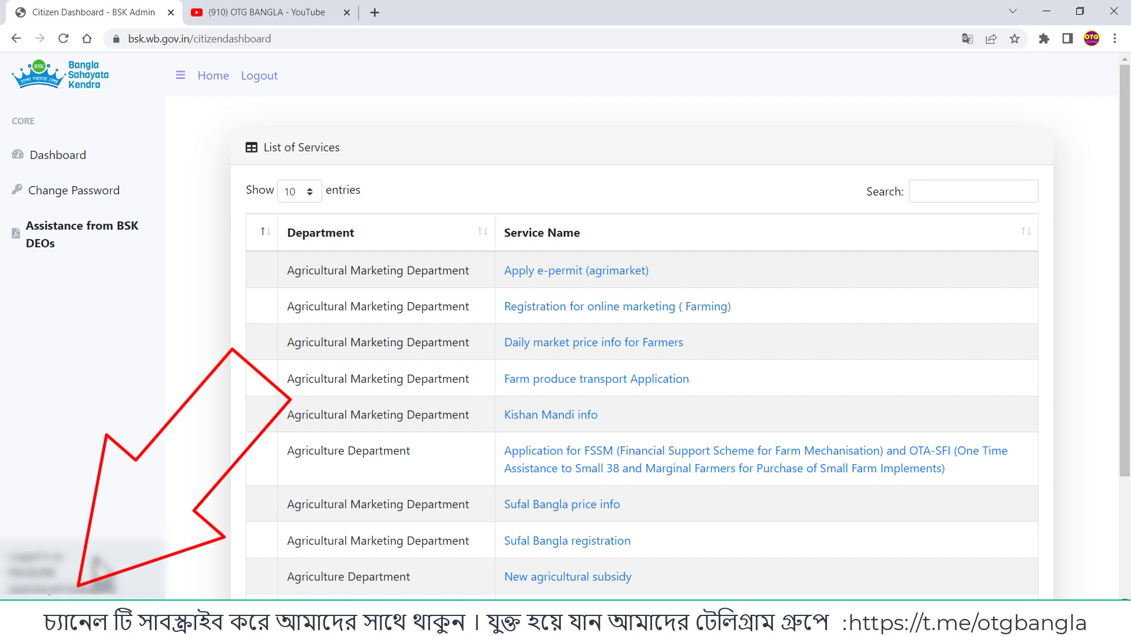
Look through the list of services, search it for "kris" and try to open the Krishk Bandhu Scheme page.
scroll(763, 391, down, 3)
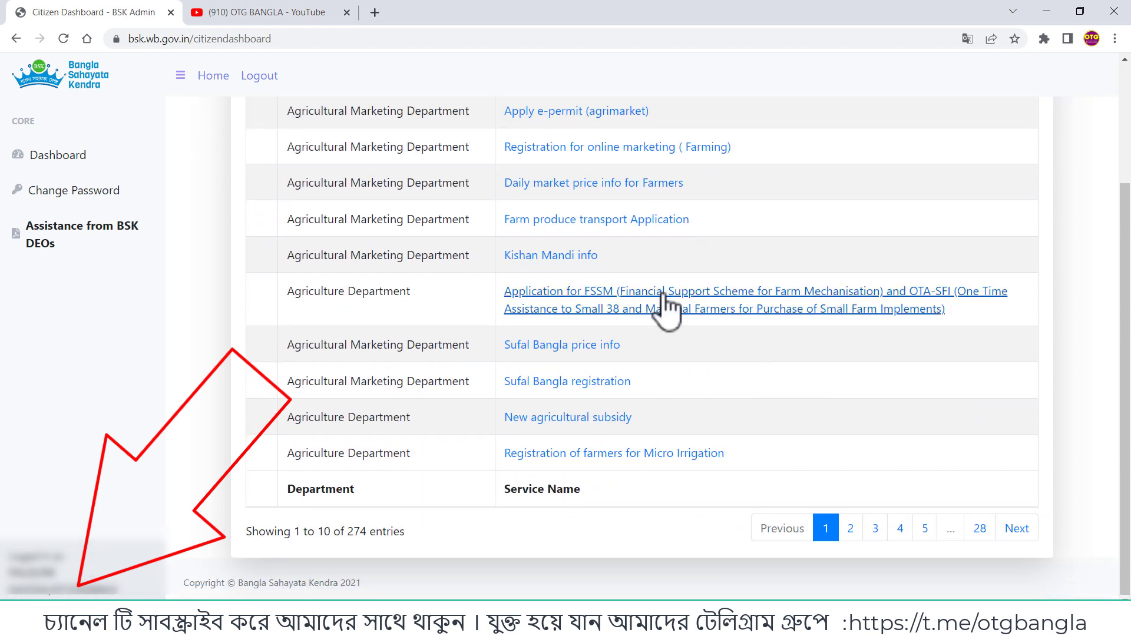
scroll(669, 302, up, 3)
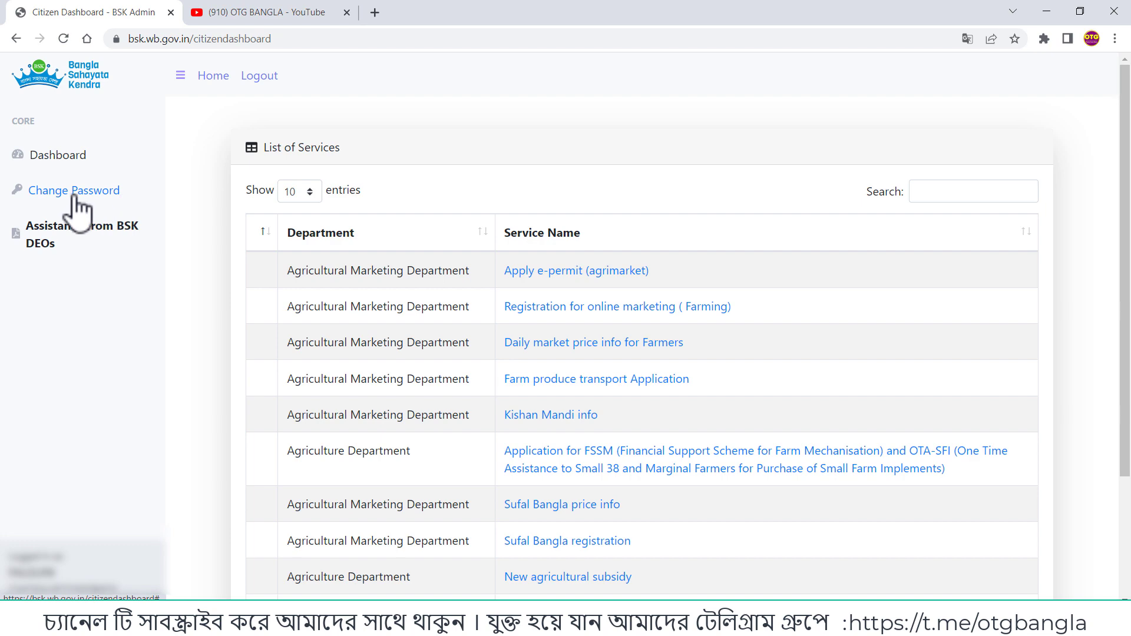
scroll(480, 297, down, 3)
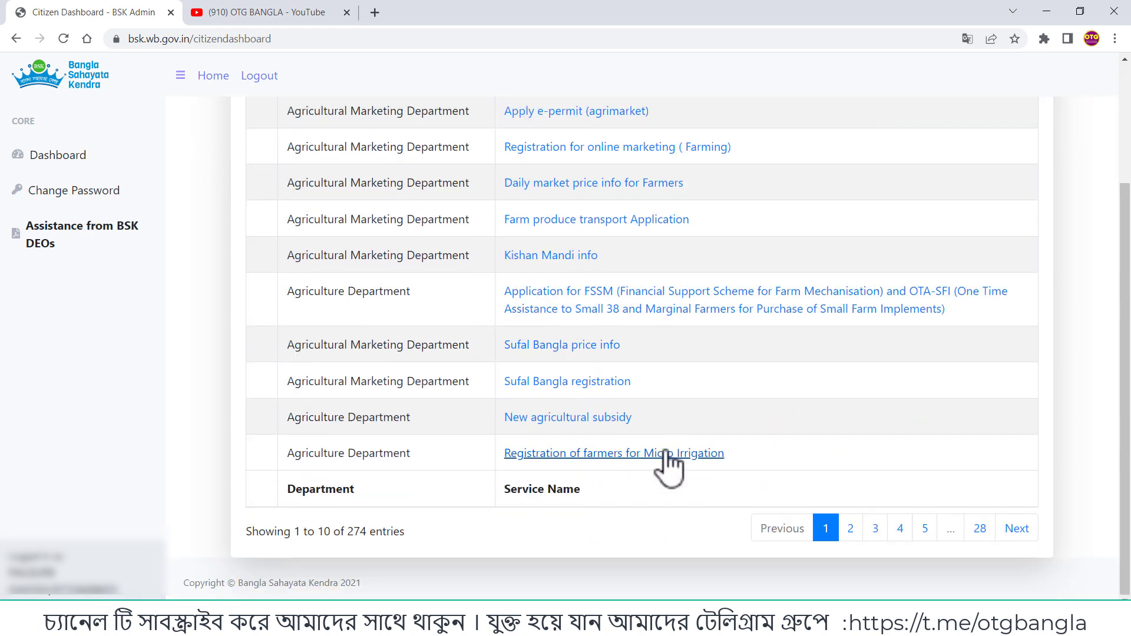
scroll(771, 360, up, 3)
click(950, 196)
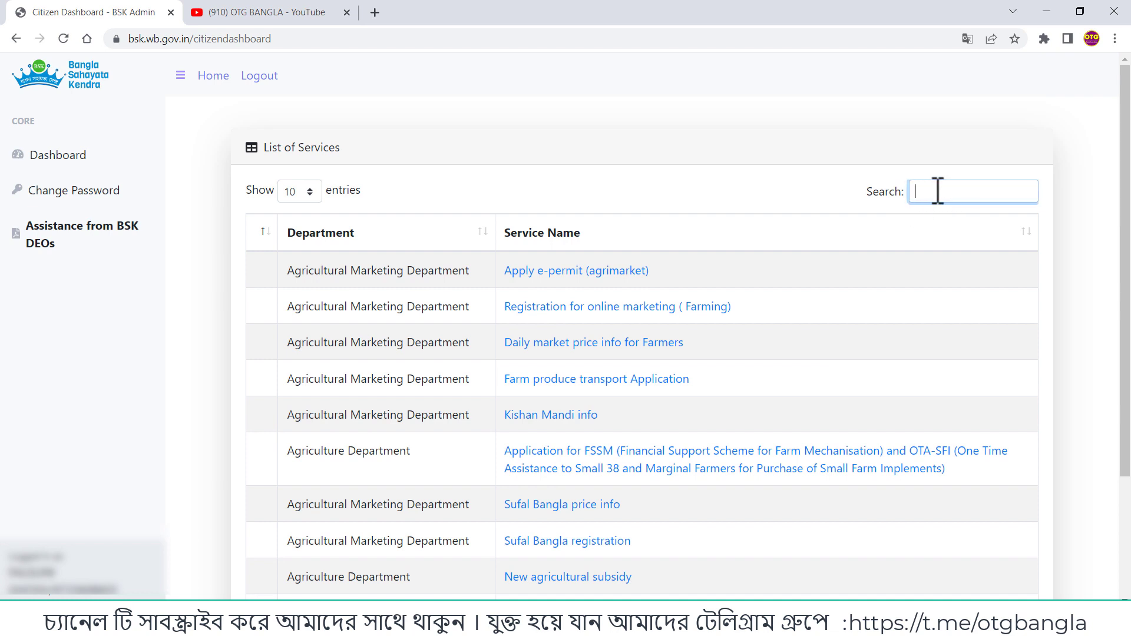
text(kris)
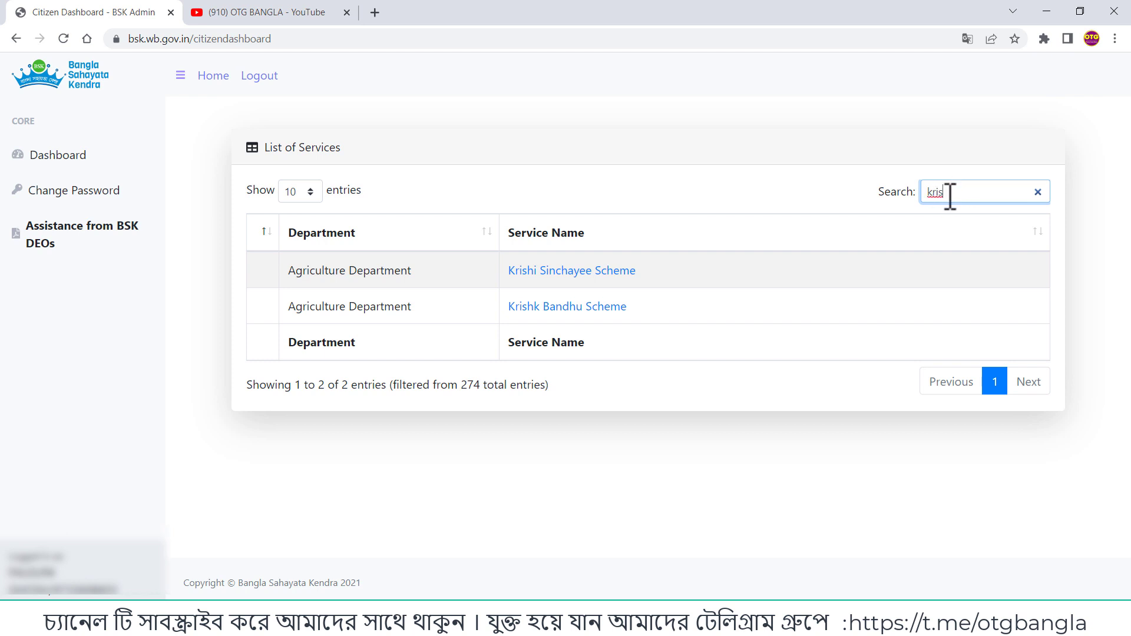
click(580, 307)
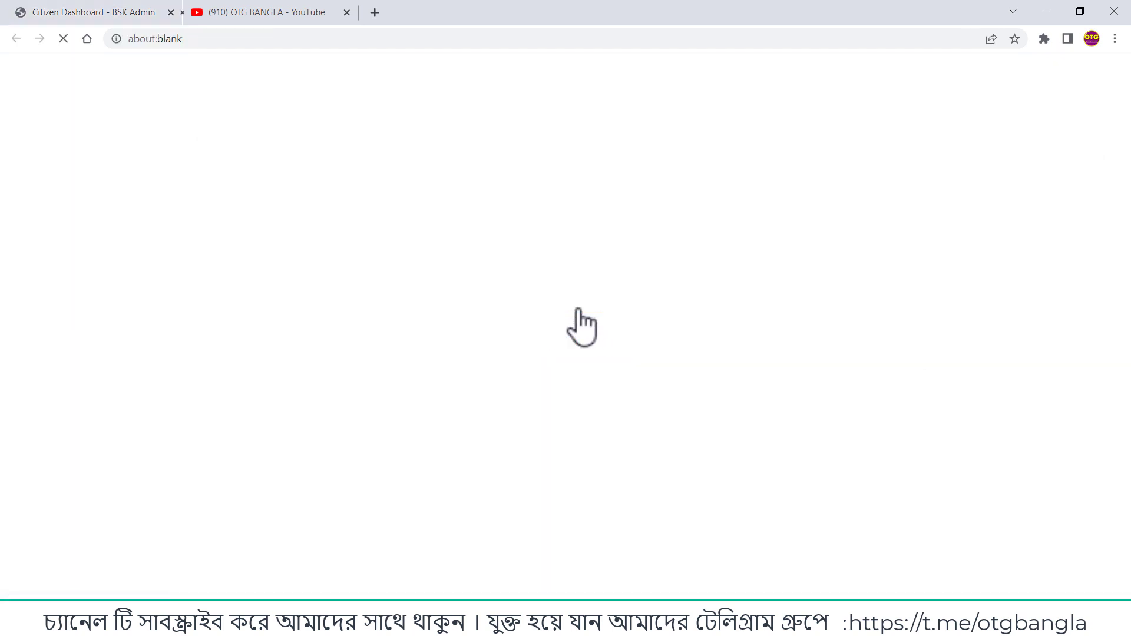
click(371, 347)
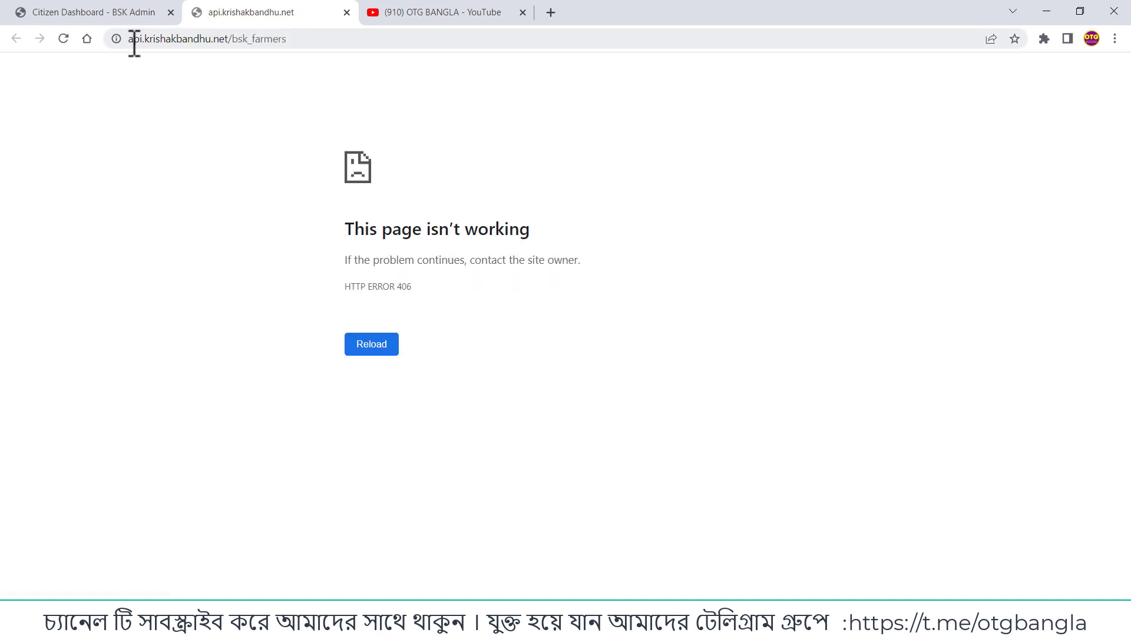
Return to the citizen dashboard, search the services for "yu" and open the Application for Yuvashree scheme.
click(135, 12)
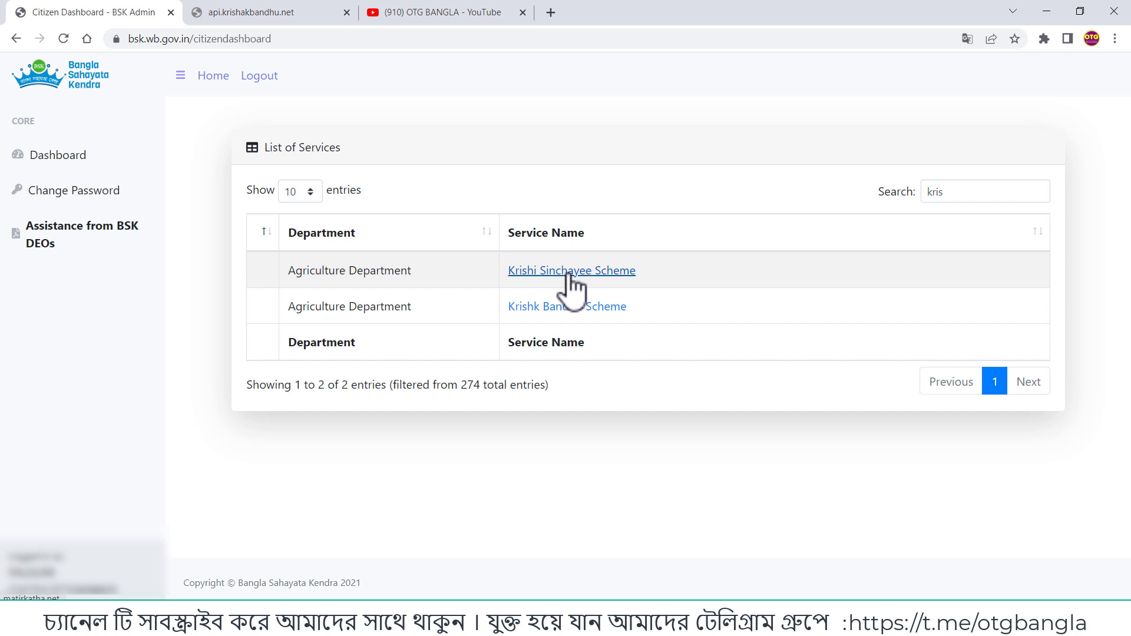
drag(944, 192, 846, 197)
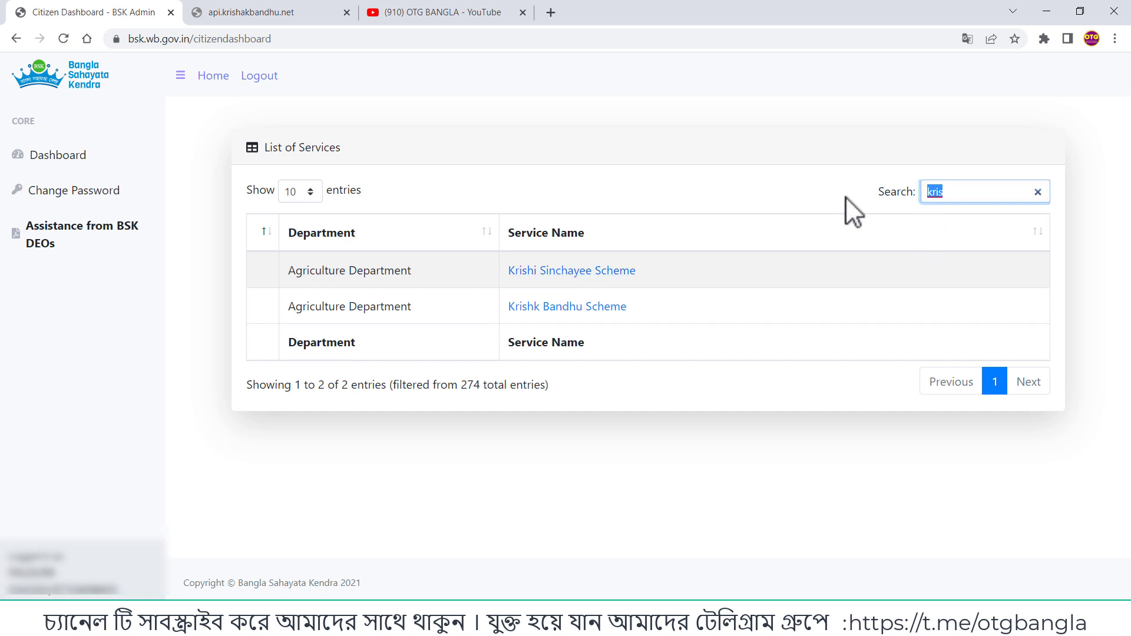
text(yu)
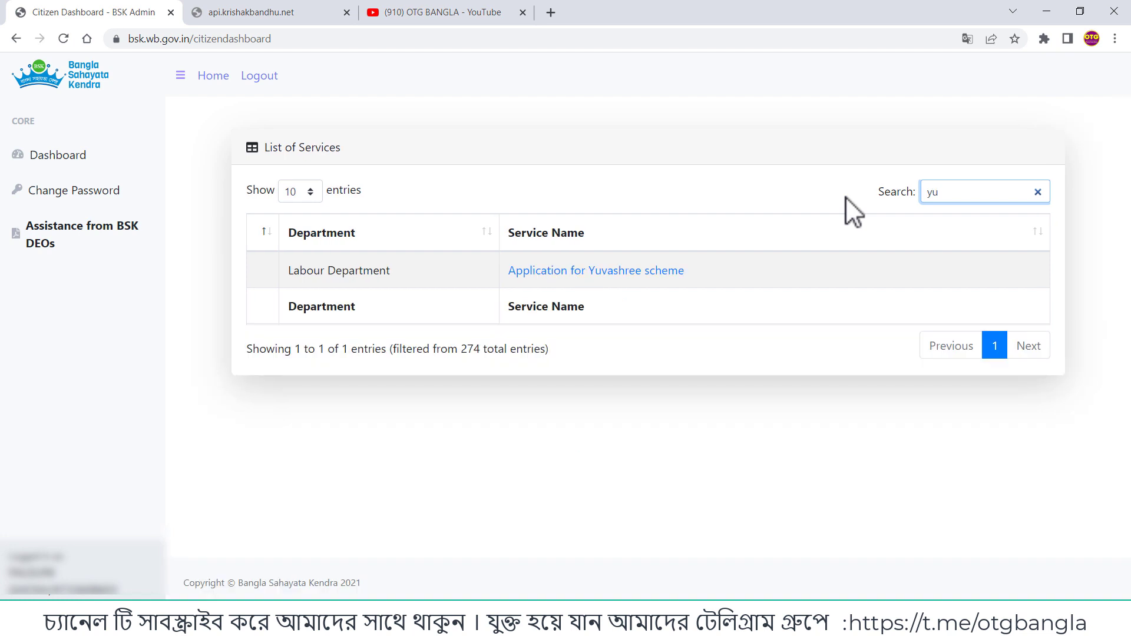
click(621, 271)
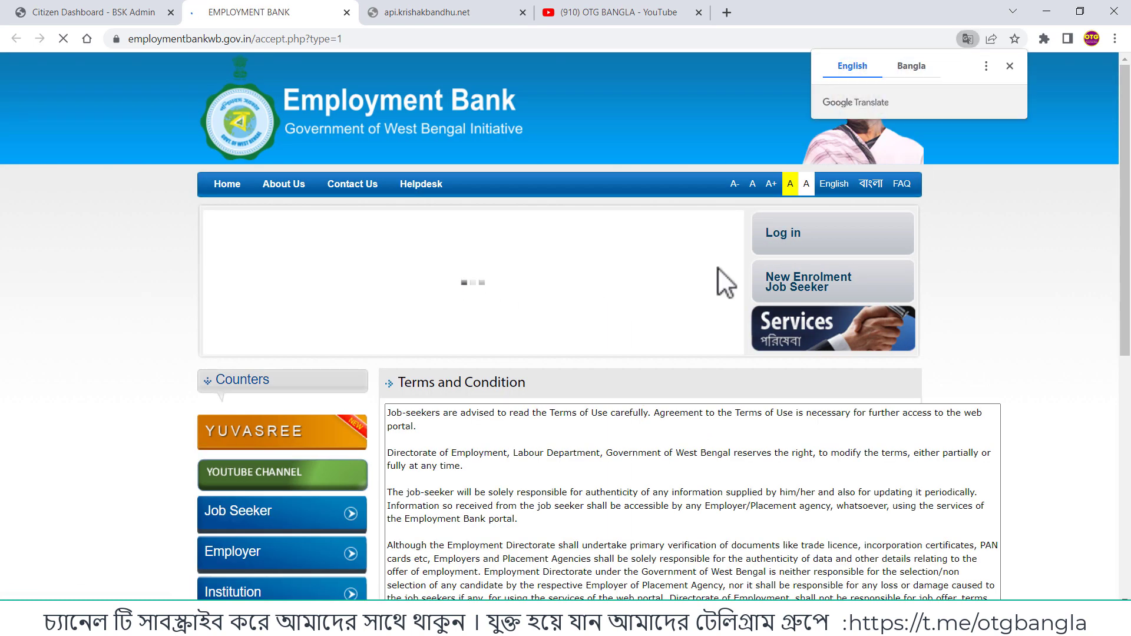
click(1011, 67)
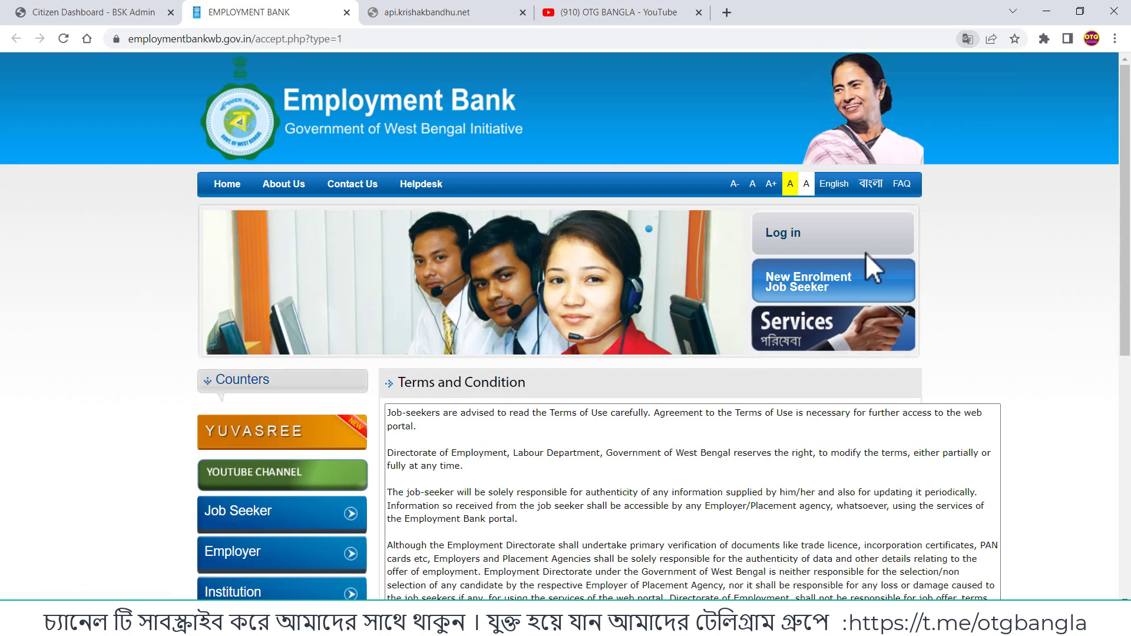
Go back to the citizen dashboard, clear the service search and look through the full list of services.
click(66, 14)
drag(963, 194, 897, 193)
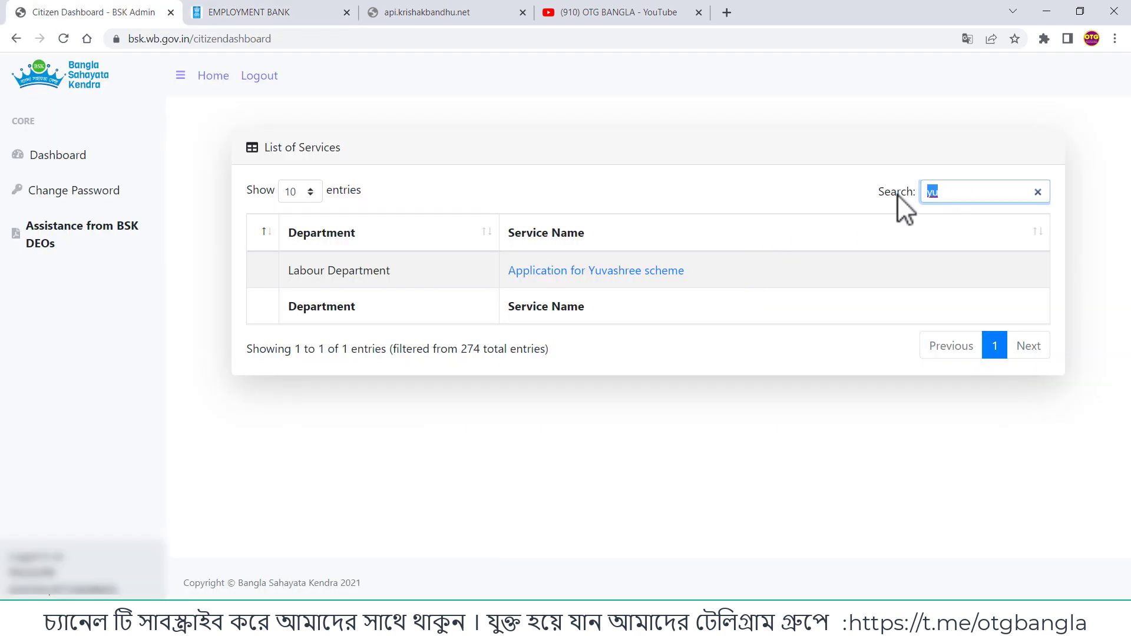
key(BackSpace)
scroll(766, 380, down, 3)
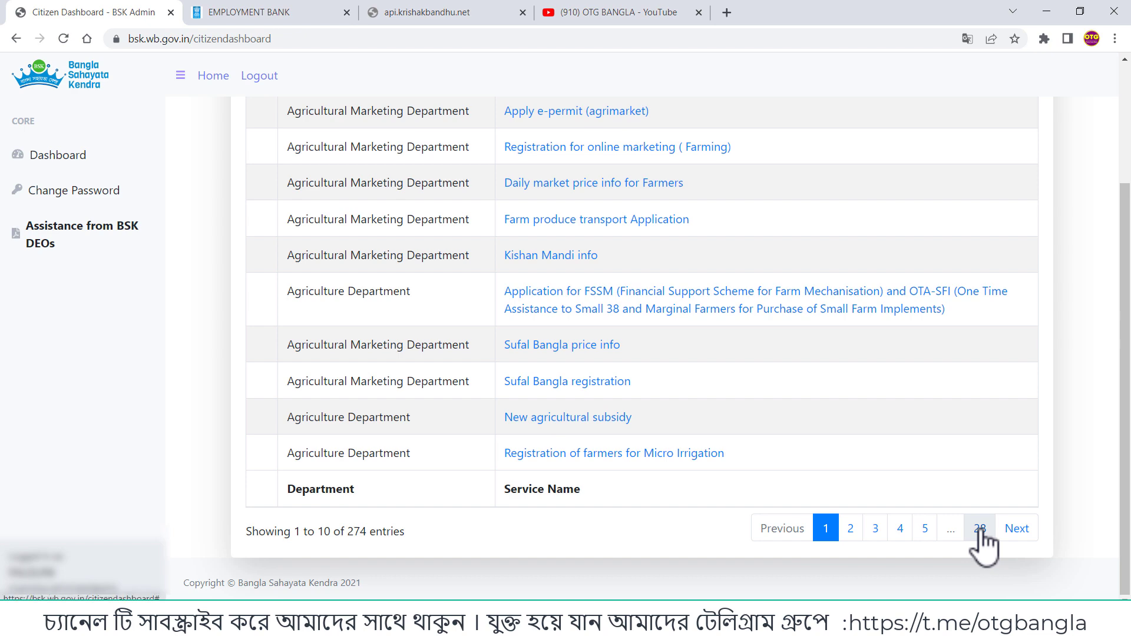
scroll(980, 530, up, 3)
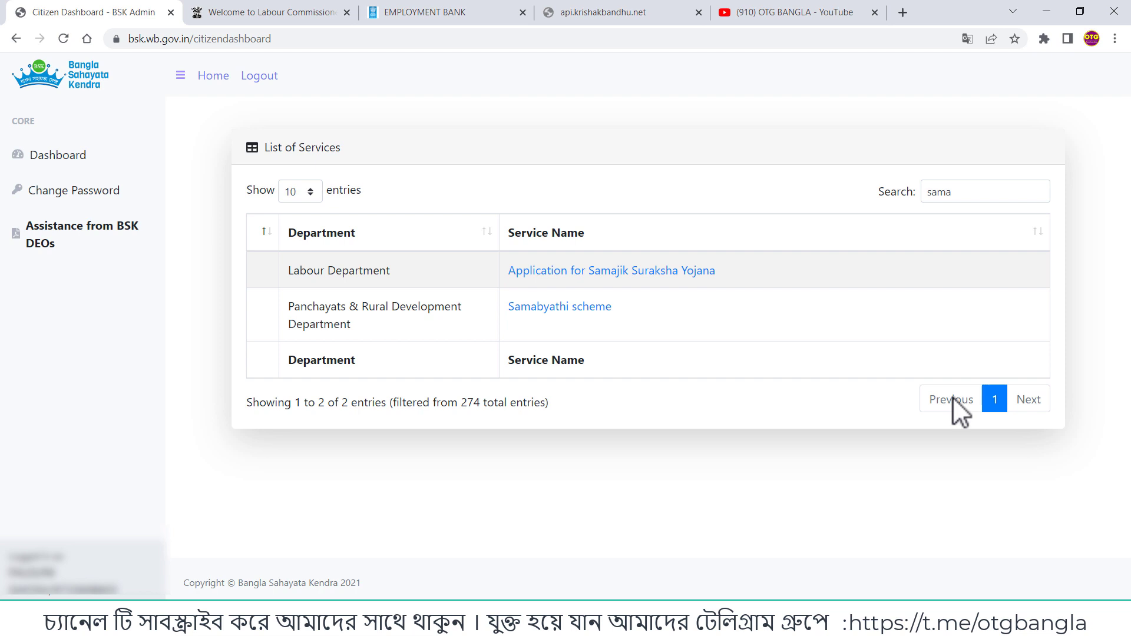
Log out of the citizen account.
click(271, 79)
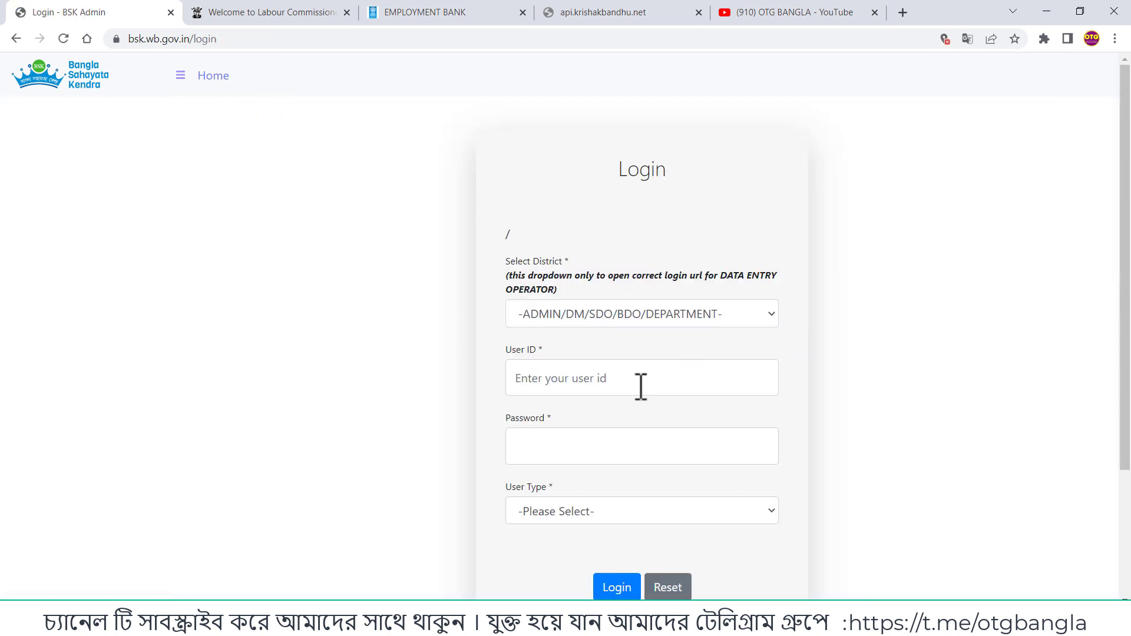
Switch to the citizen login page and try to log in with the registered mobile number and account password.
scroll(927, 303, down, 3)
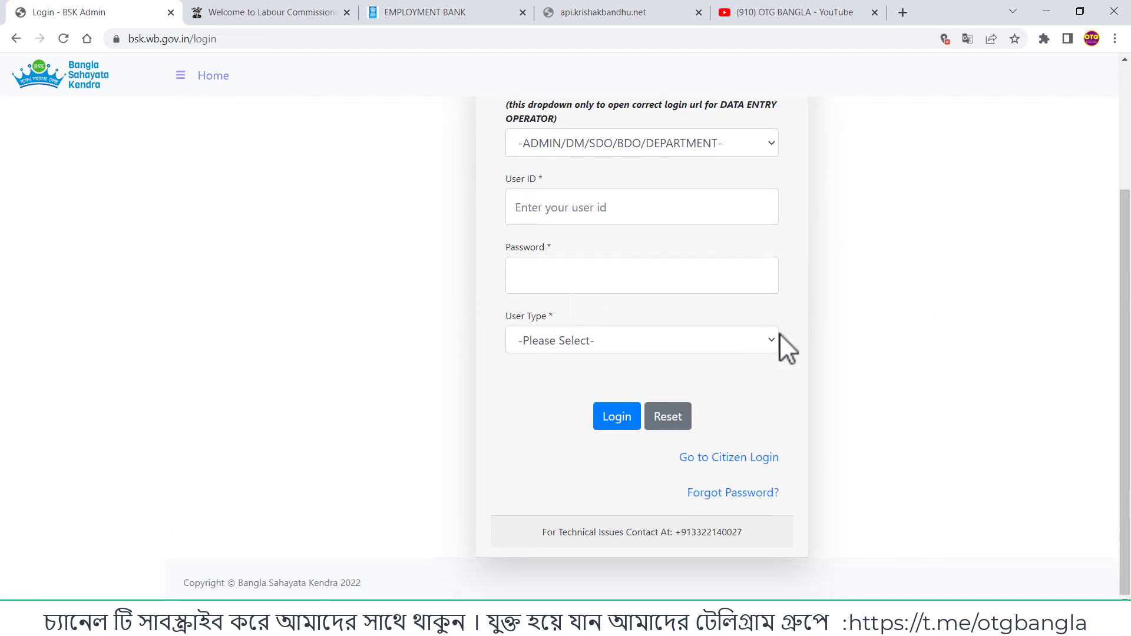
click(735, 460)
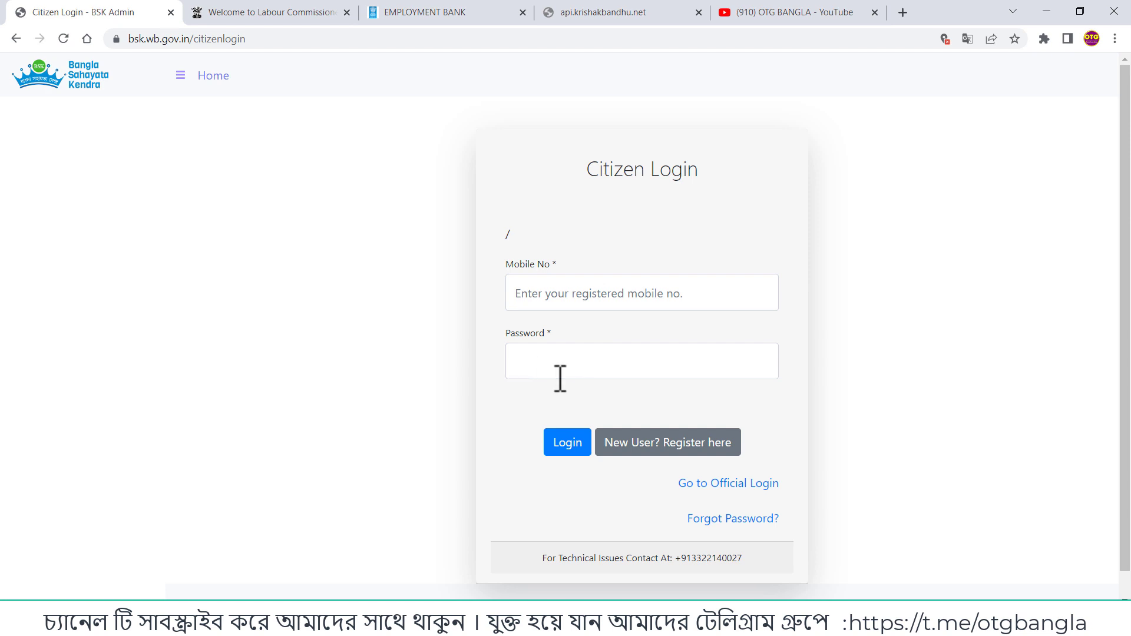
click(569, 451)
click(533, 286)
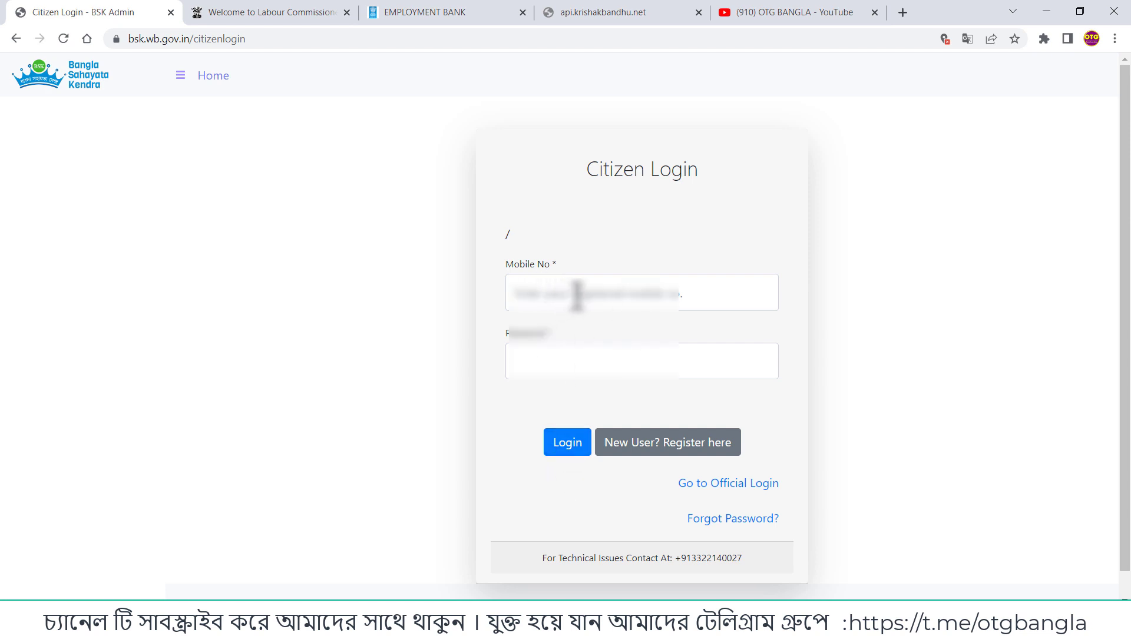
click(554, 318)
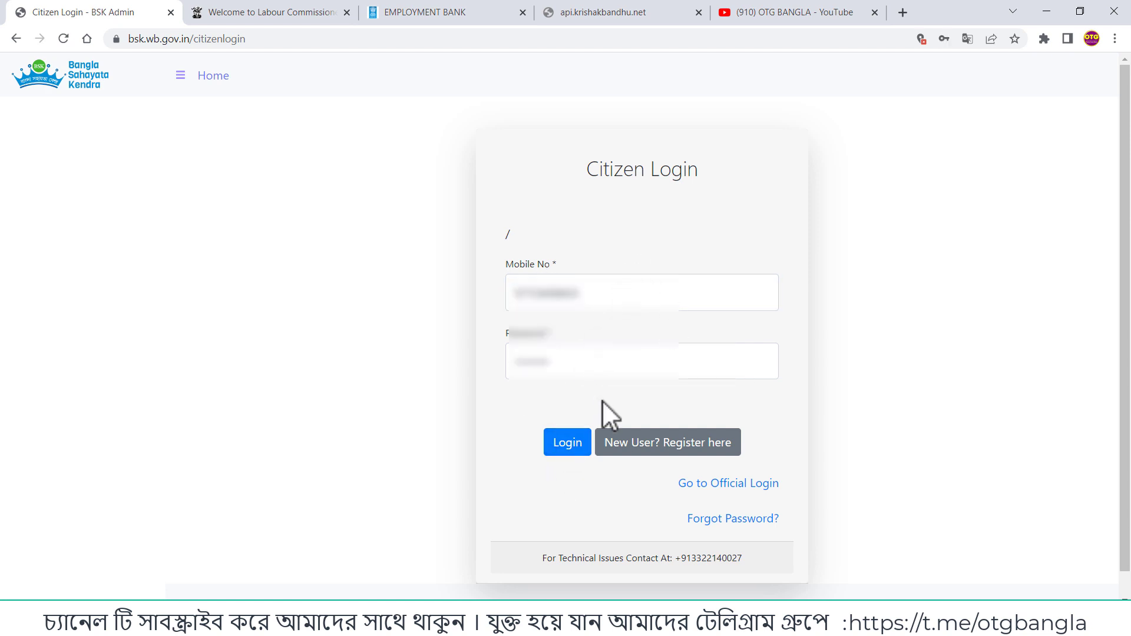
click(569, 450)
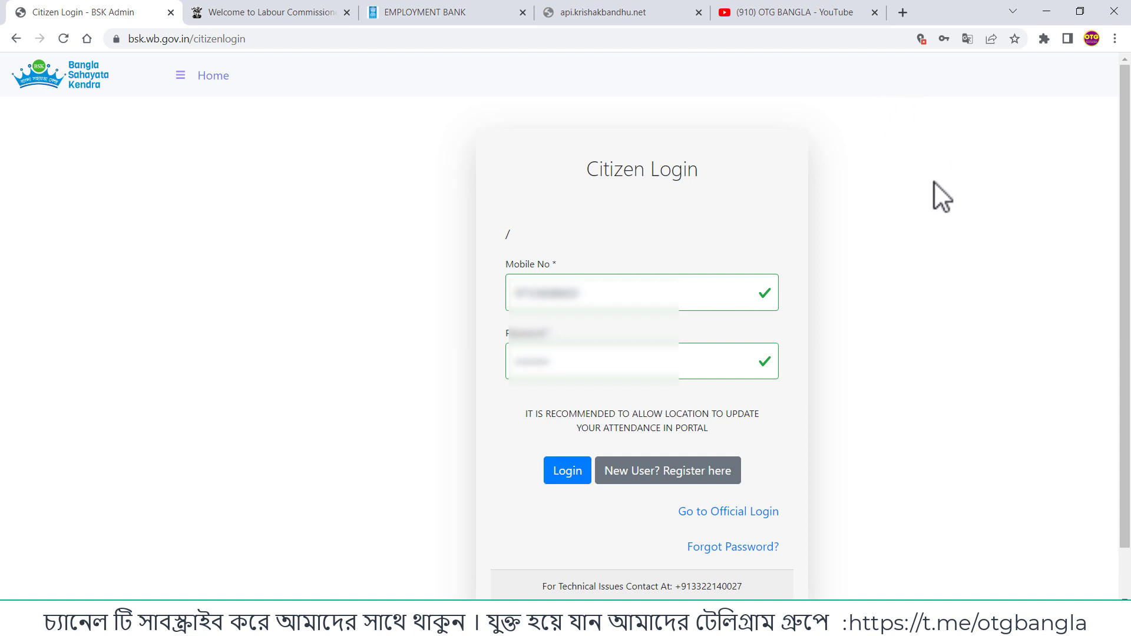
Always allow bsk.wb.gov.in to access the location and log in to the citizen account.
click(921, 39)
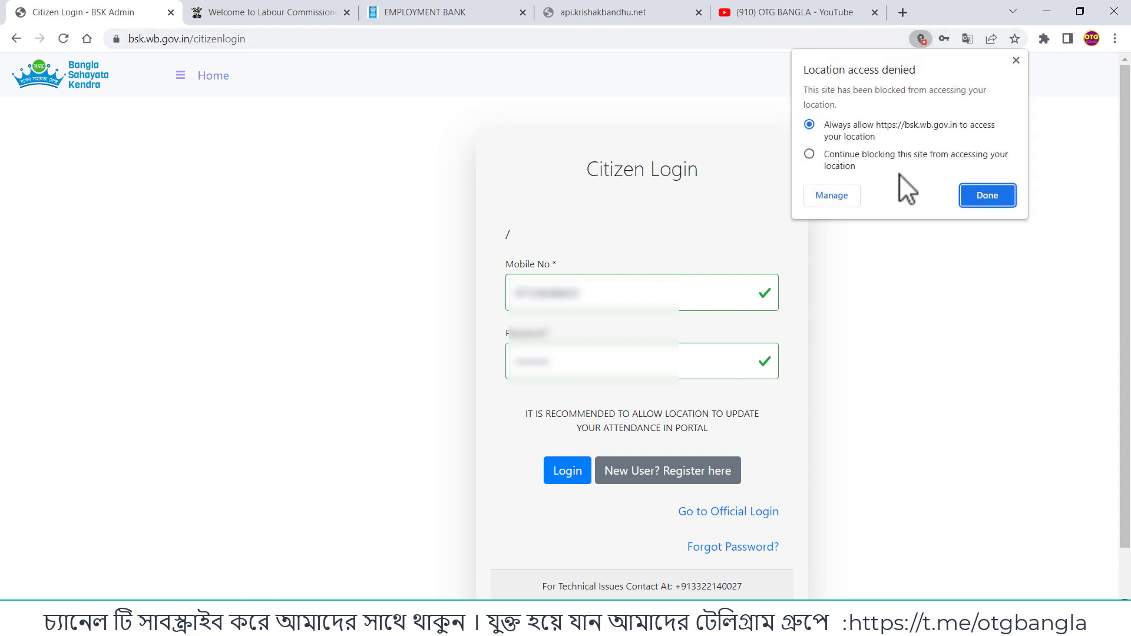
click(987, 194)
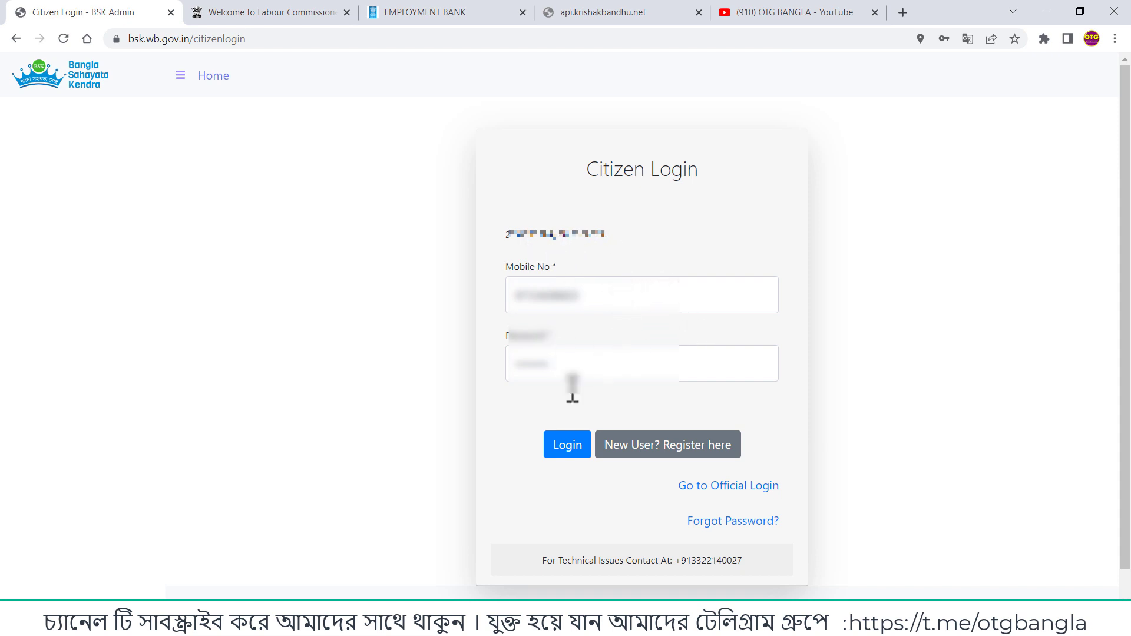
click(564, 446)
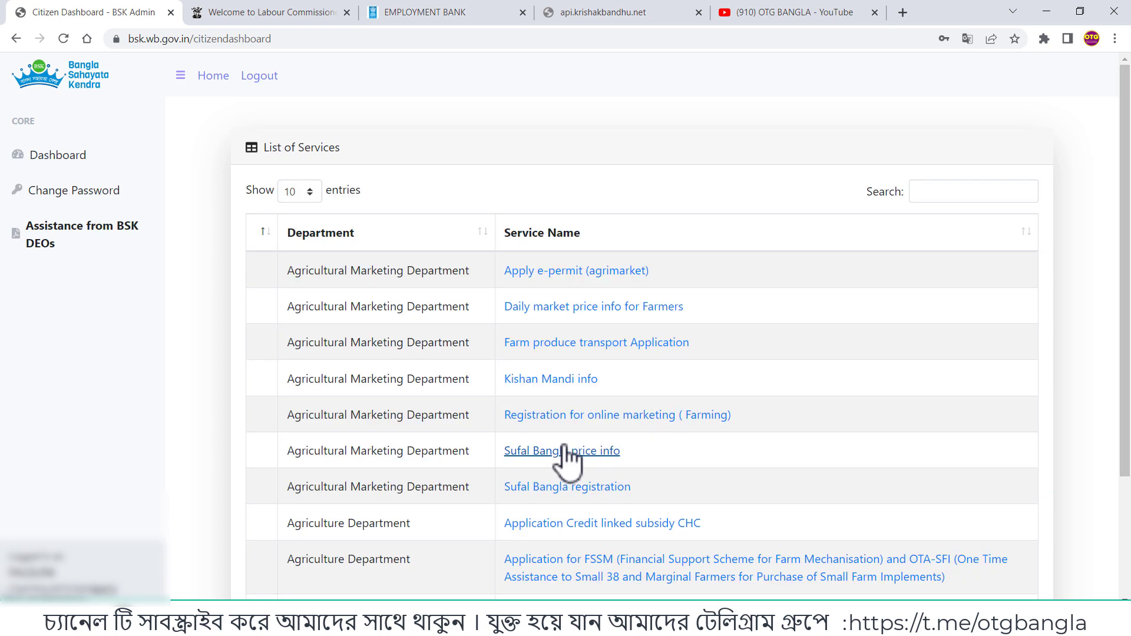
scroll(710, 377, down, 2)
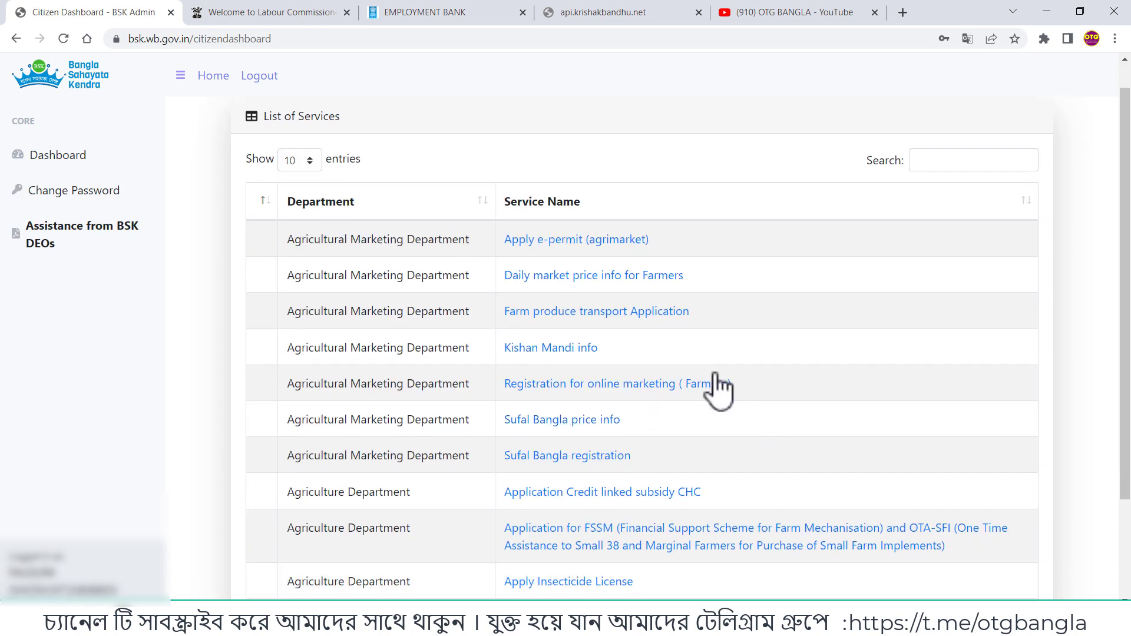
scroll(676, 390, up, 3)
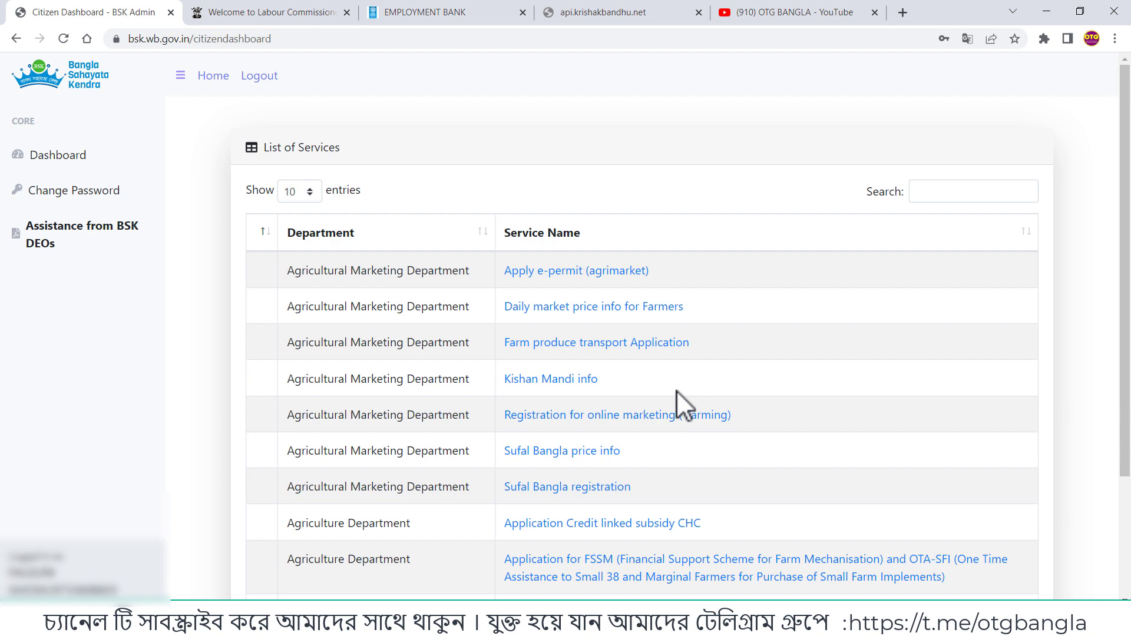
scroll(737, 399, down, 3)
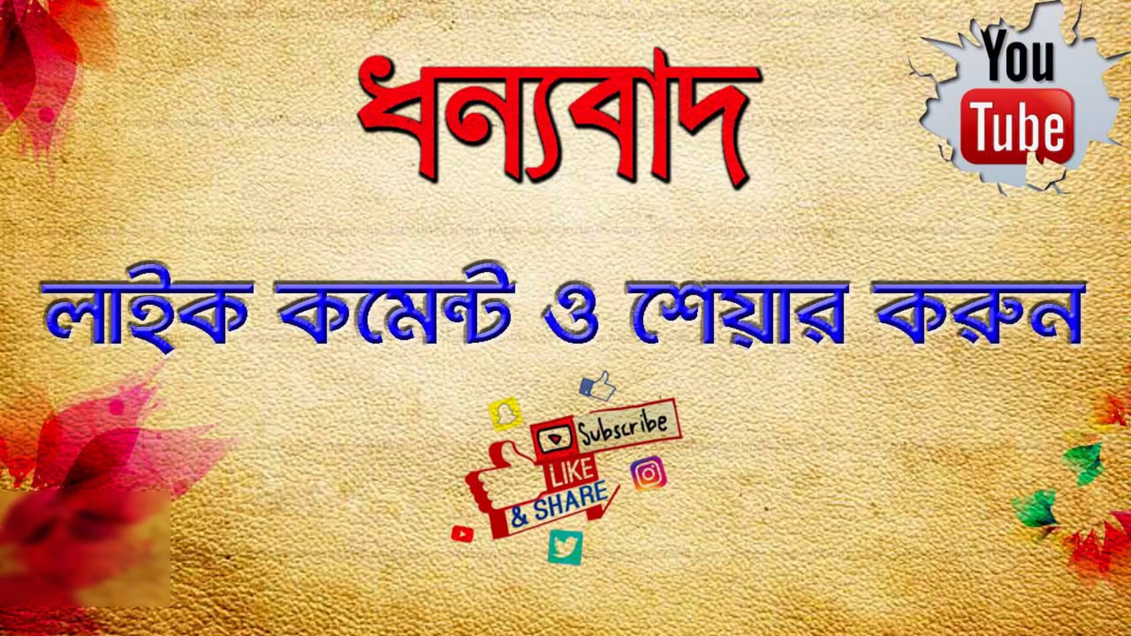